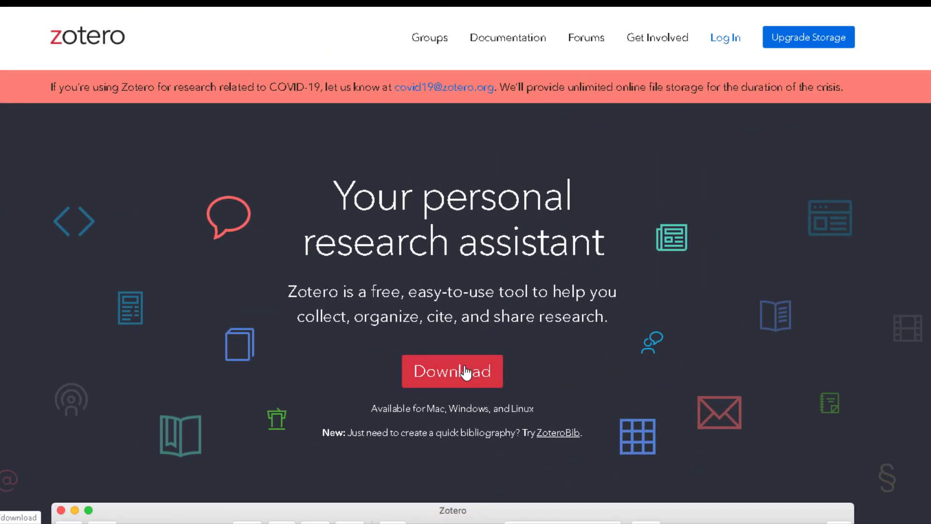
Open the Zotero download page, followed by the registration form for a free account
left_click(466, 372)
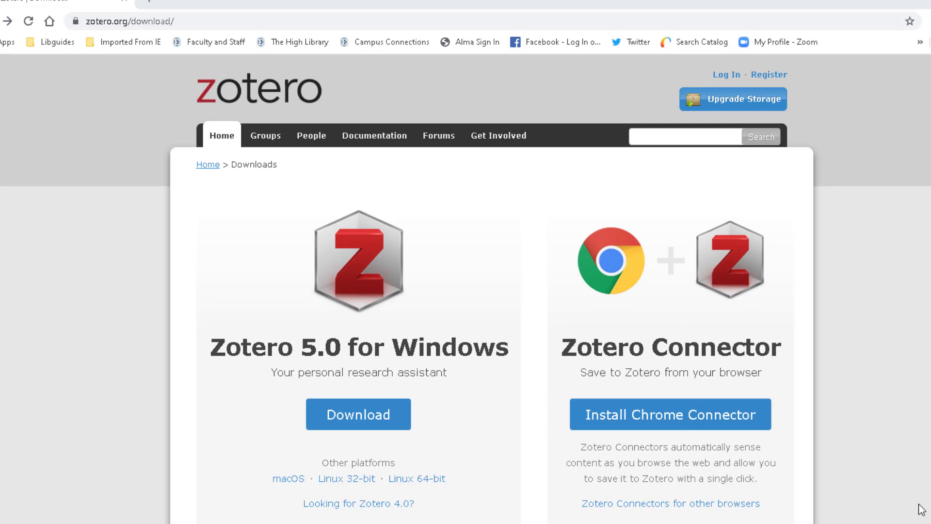
left_click(767, 76)
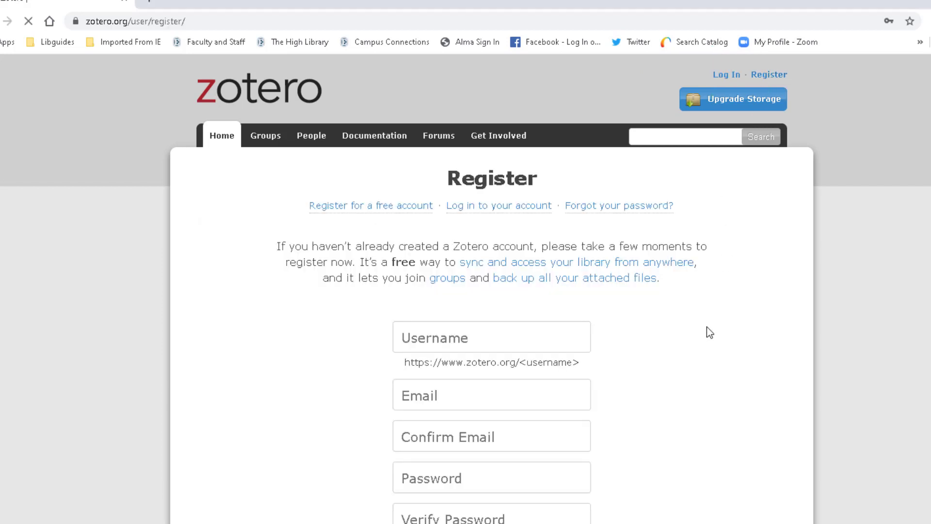
scroll(705, 319, "down", 1)
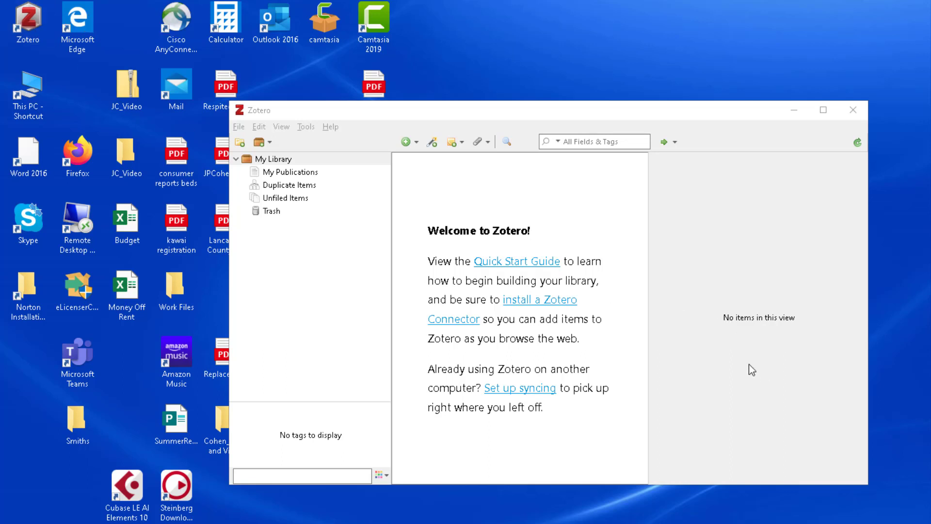
In the Zotero desktop app, select American Psychological Association 7th edition as the citation style in the preferences
left_click(311, 107)
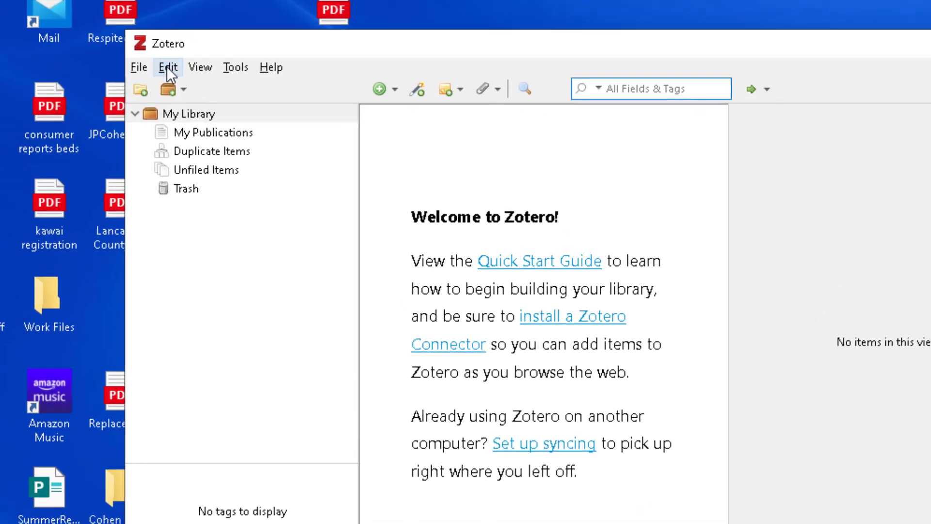
left_click(258, 127)
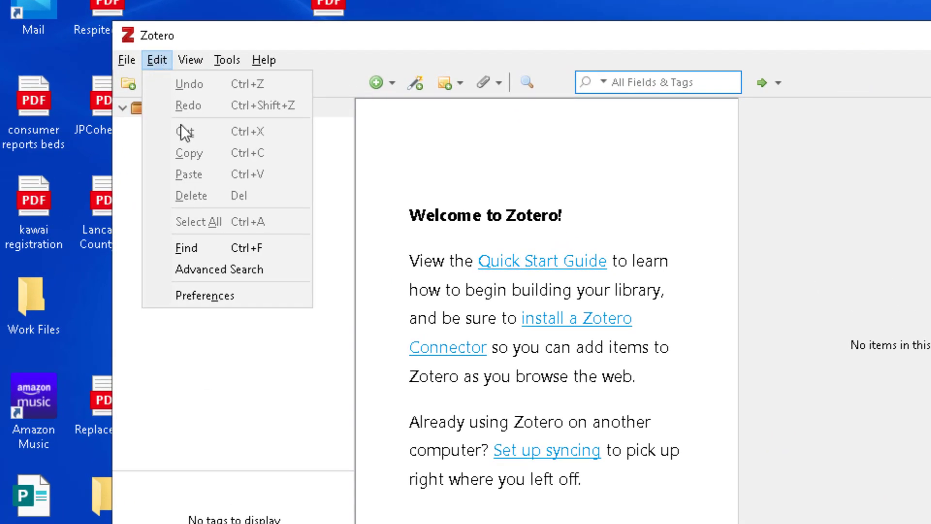
left_click(205, 296)
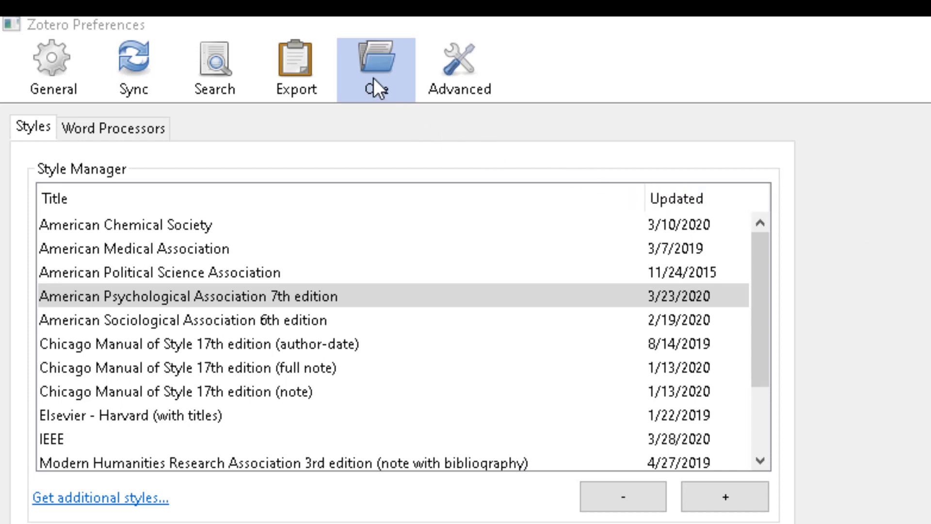
left_click(315, 297)
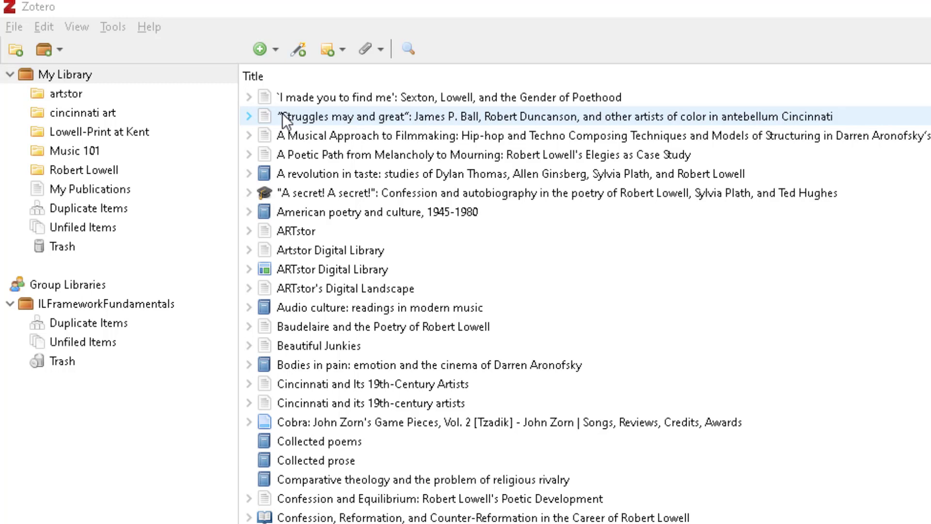
Check the attachment under the "Struggles may and great" article and view the contents of the Robert Lowell collection
left_click(247, 116)
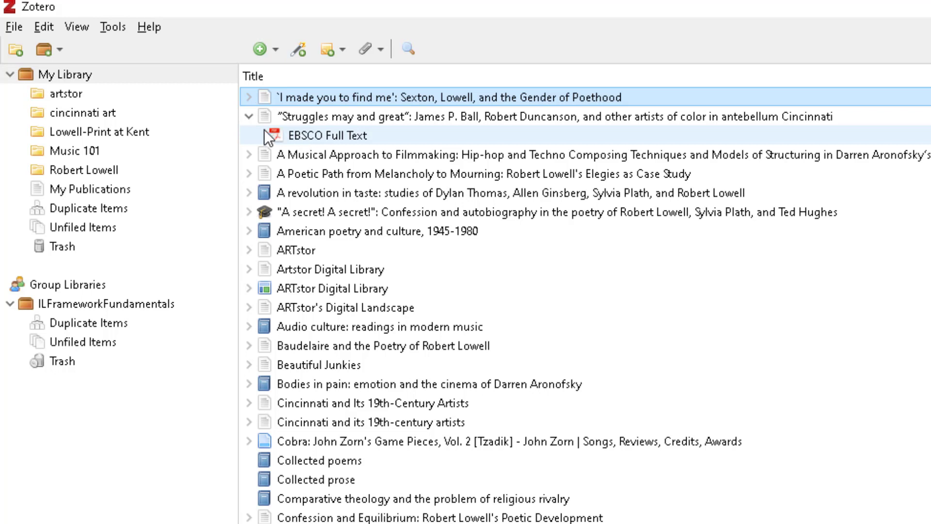
left_click(249, 117)
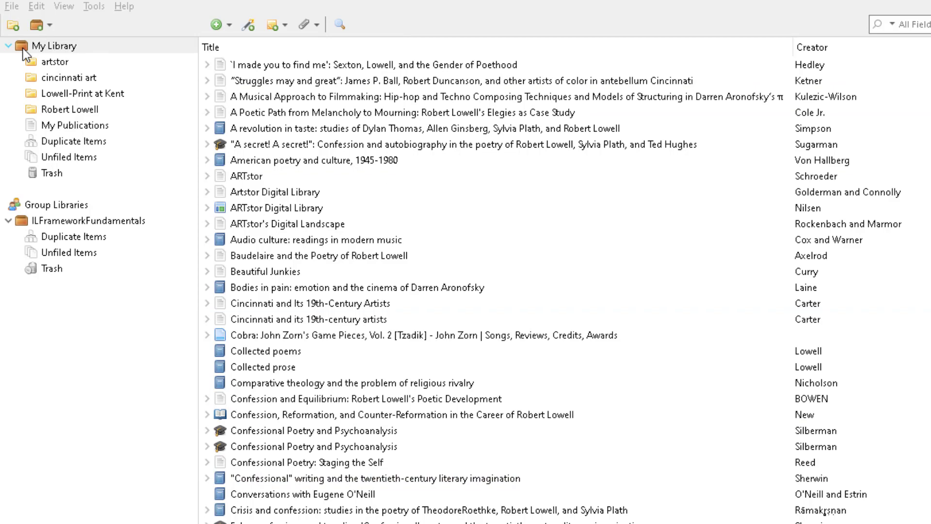
left_click(22, 49)
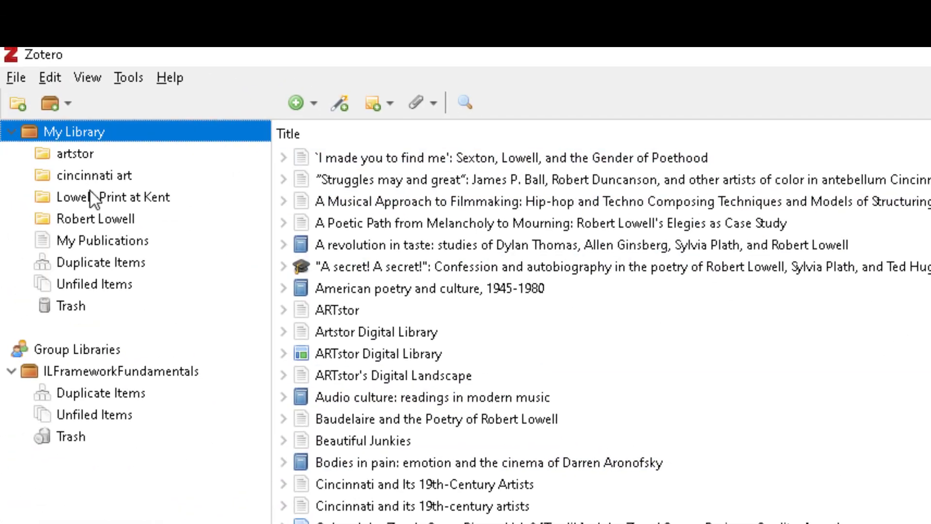
left_click(101, 220)
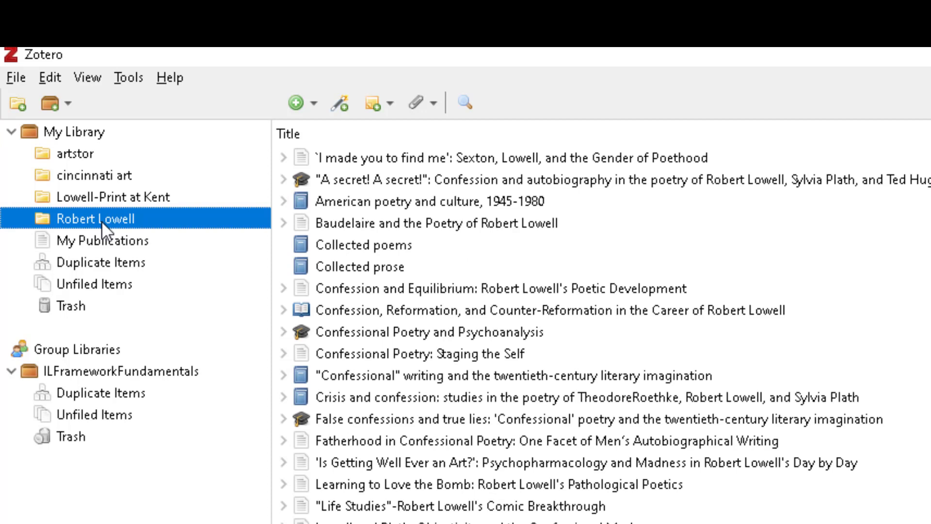
Create a new collection named Music Therapy
left_click(18, 108)
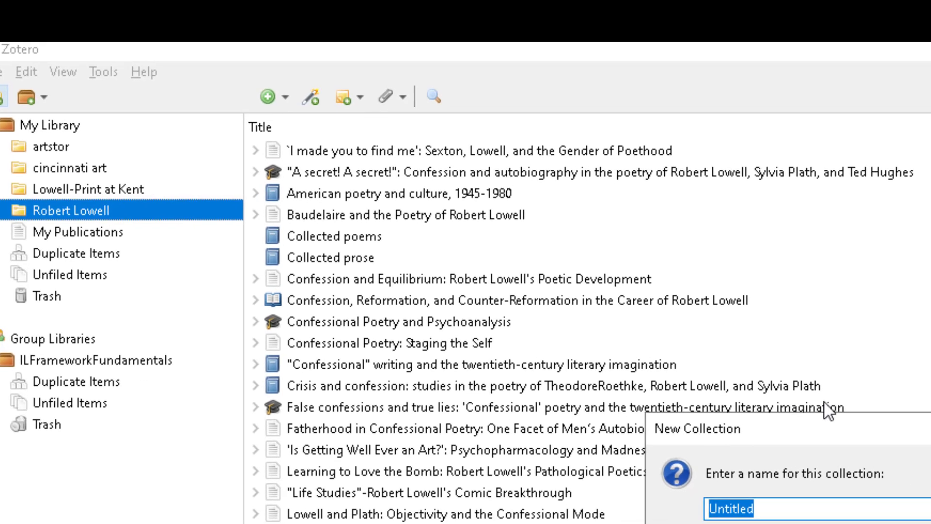
type("Music T")
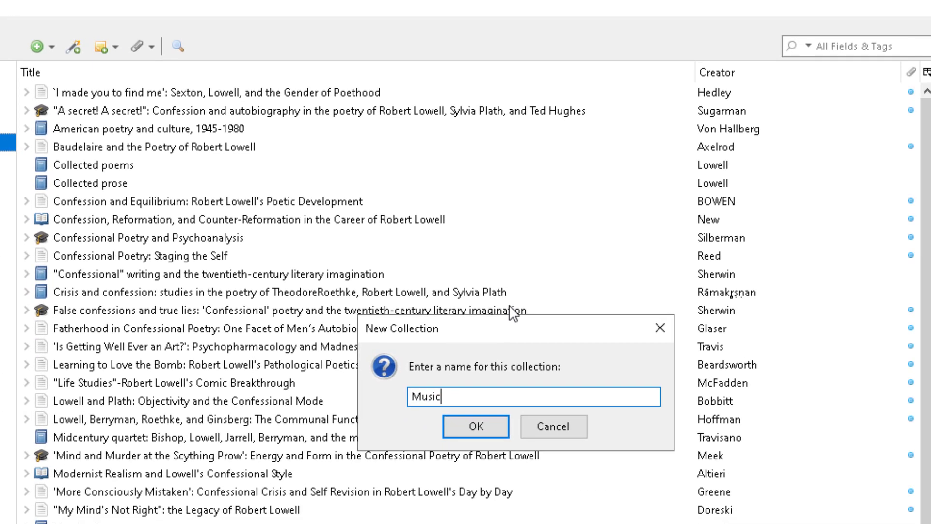
type("herapy")
left_click(476, 426)
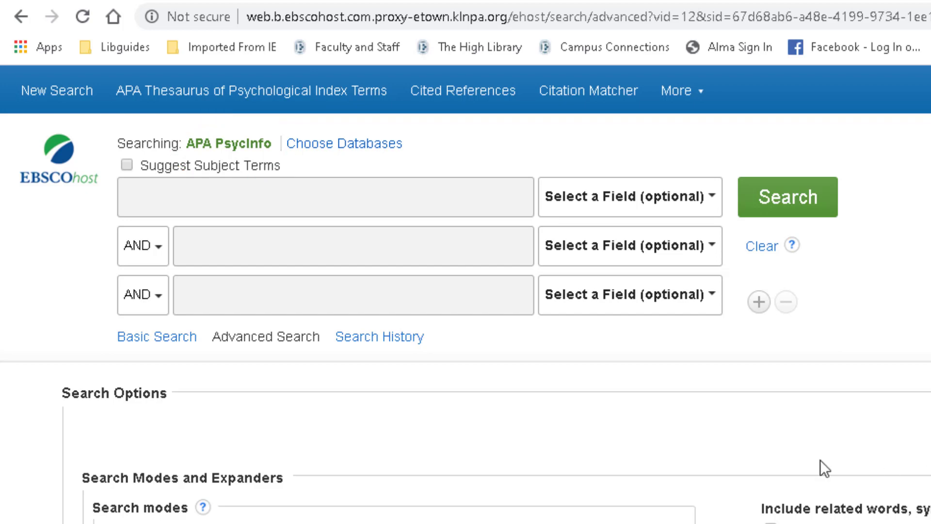
In the EBSCOhost APA PsycInfo database in the browser, search for "music therapy" AND "mental health"
left_click(160, 202)
type("mu")
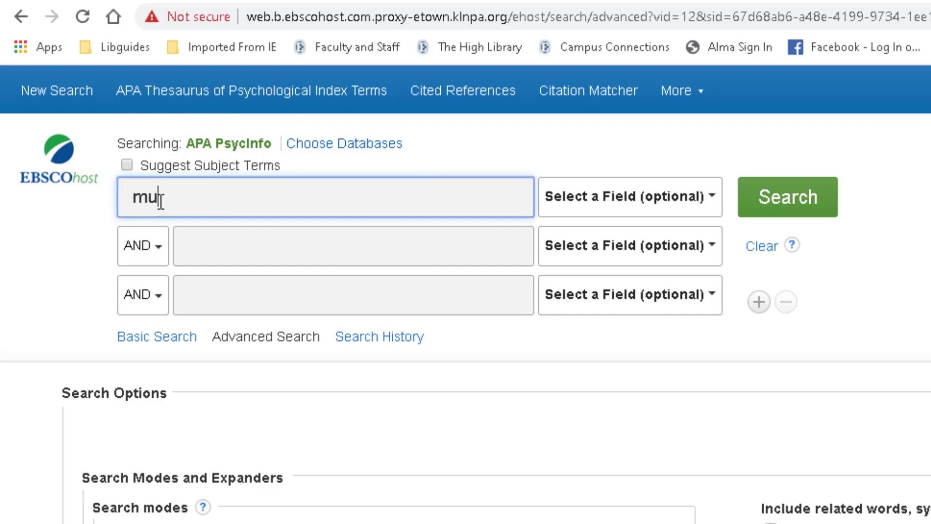
type("sic therapy")
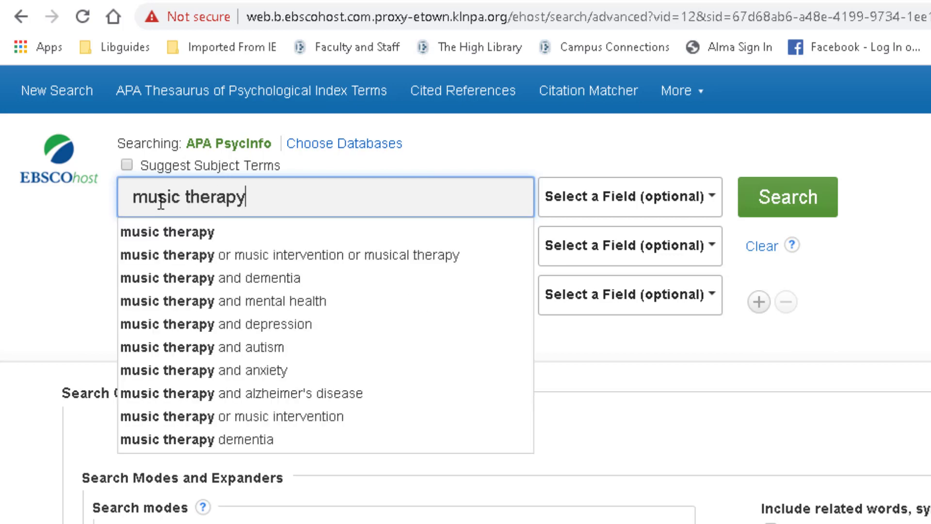
key("Tab")
type("meant")
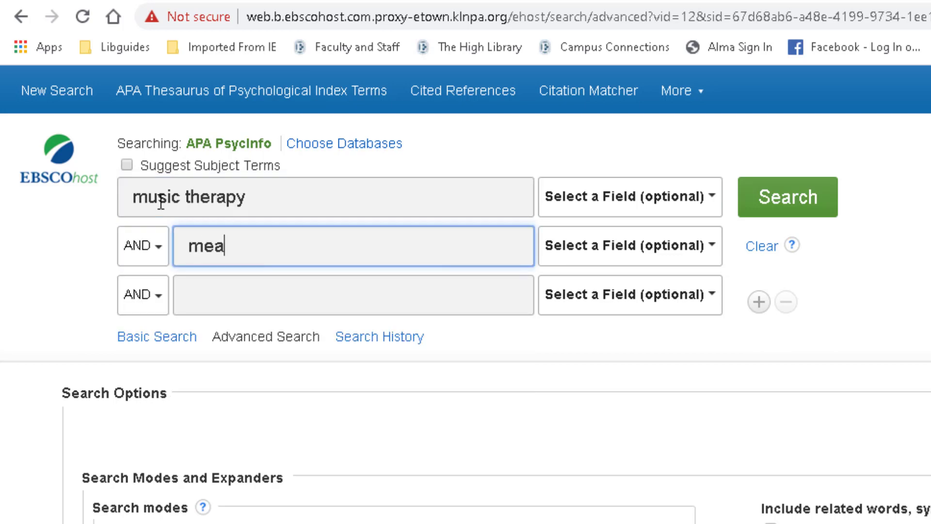
key("BackSpace")
key("BackSpace")
key("BackSpace")
type("nte")
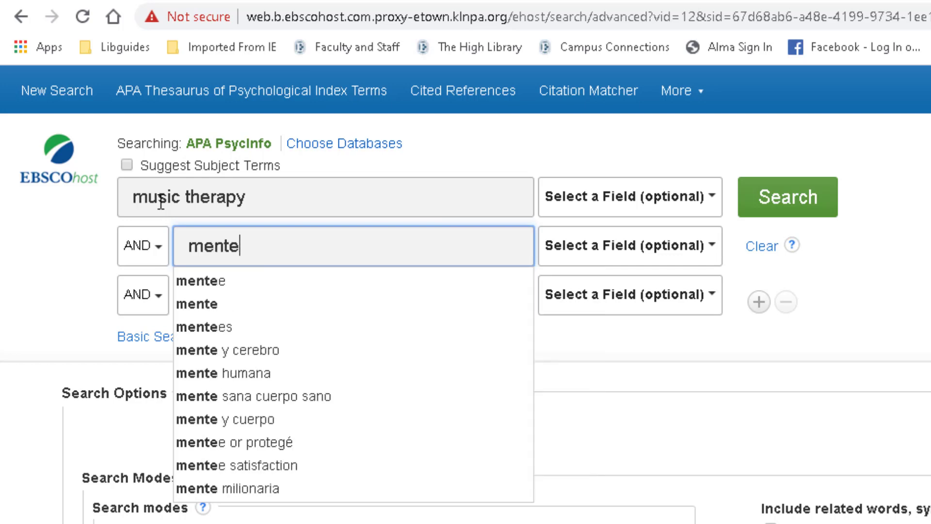
key("BackSpace")
type("al health")
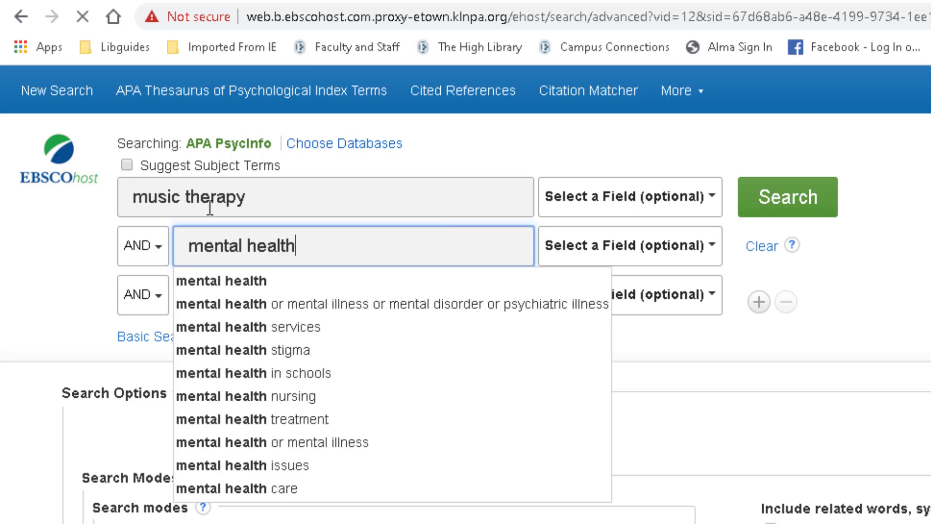
left_click(802, 192)
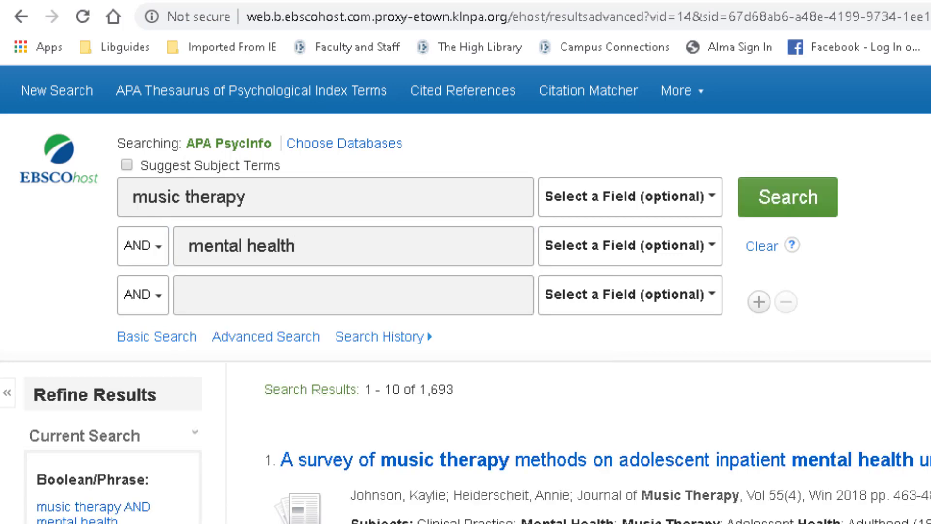
Open the record "A survey of music therapy methods on adolescent inpatient mental health units" and save it with the Zotero Connector
scroll(466, 339, "down", 2)
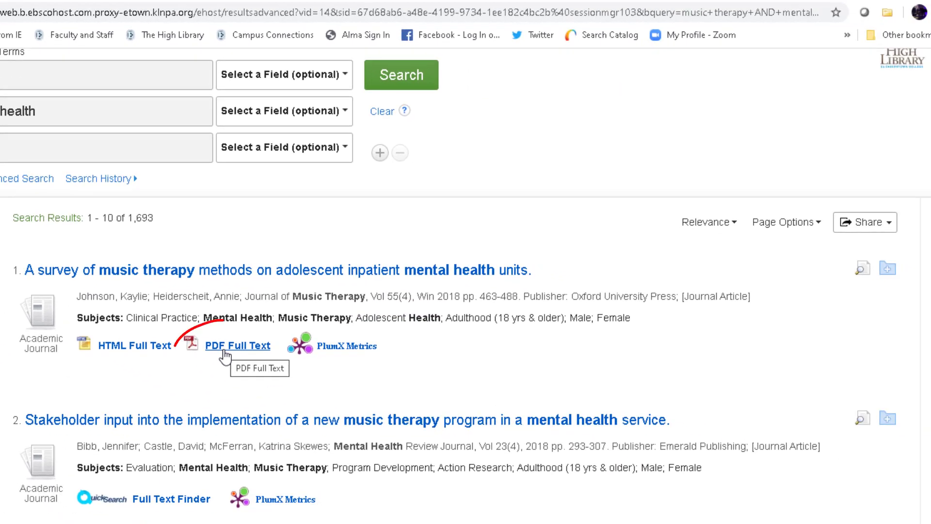
left_click(407, 272)
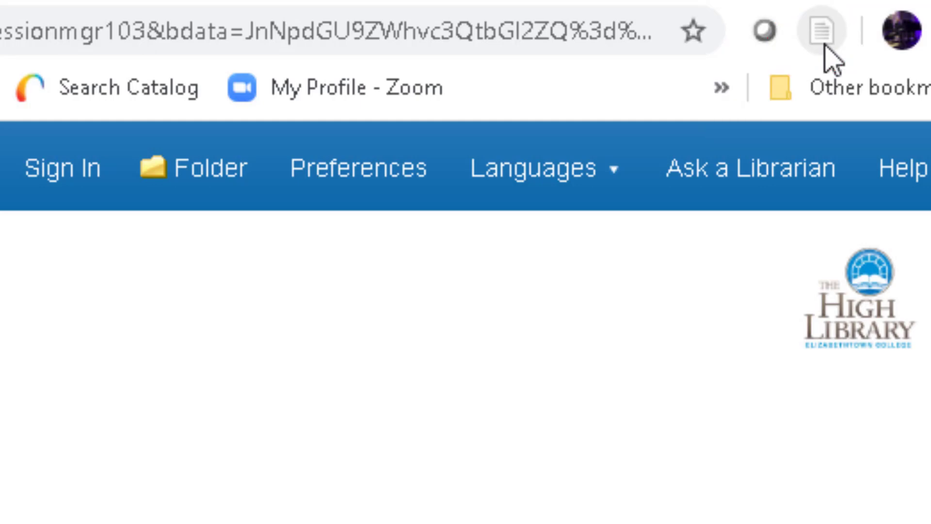
left_click(824, 47)
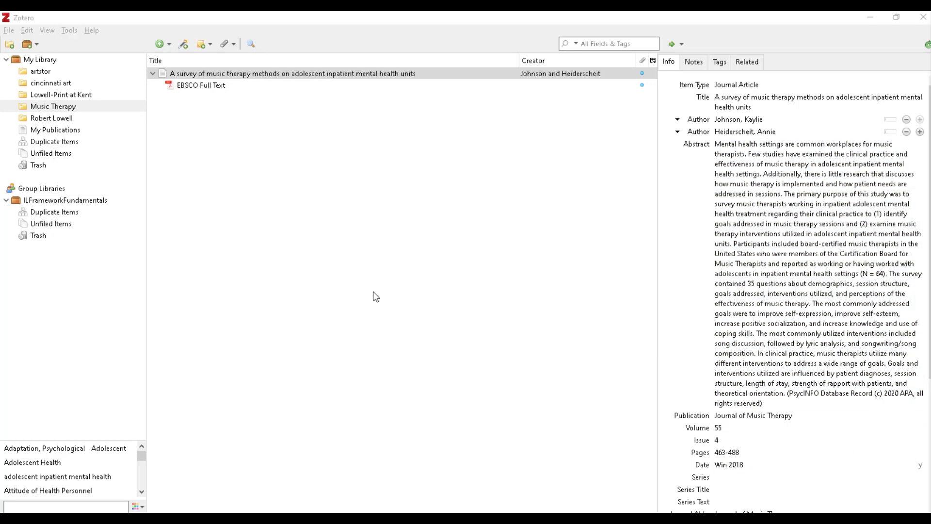
Back in the Zotero desktop app, view the Music Therapy collection and check the PDF attached to the saved article
left_click(54, 106)
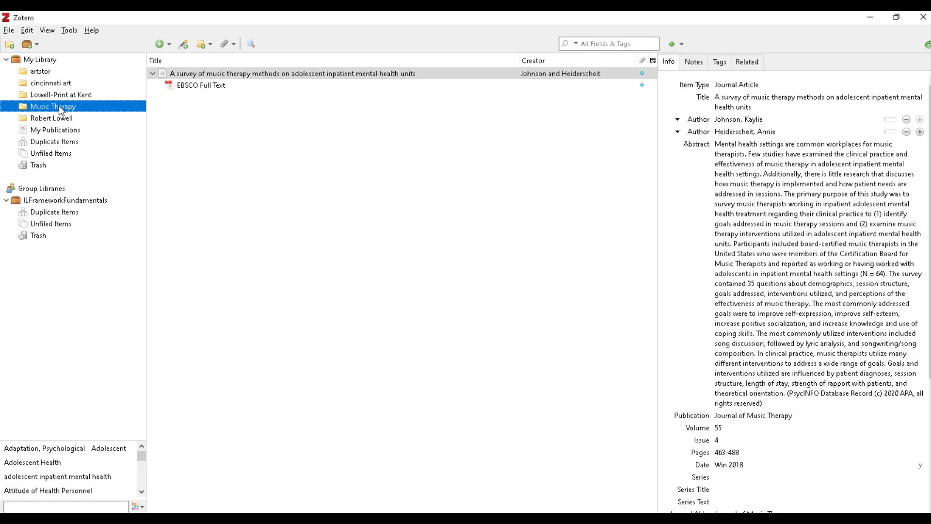
left_click(152, 73)
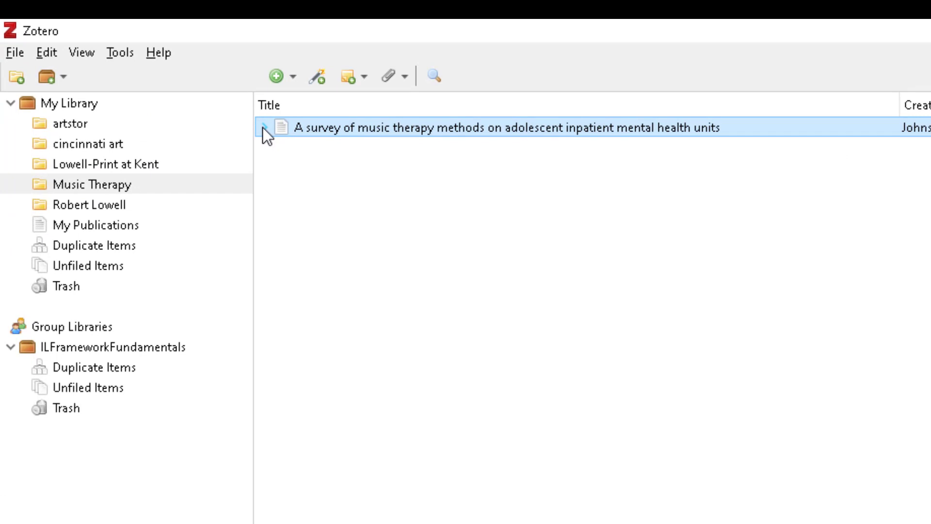
left_click(264, 128)
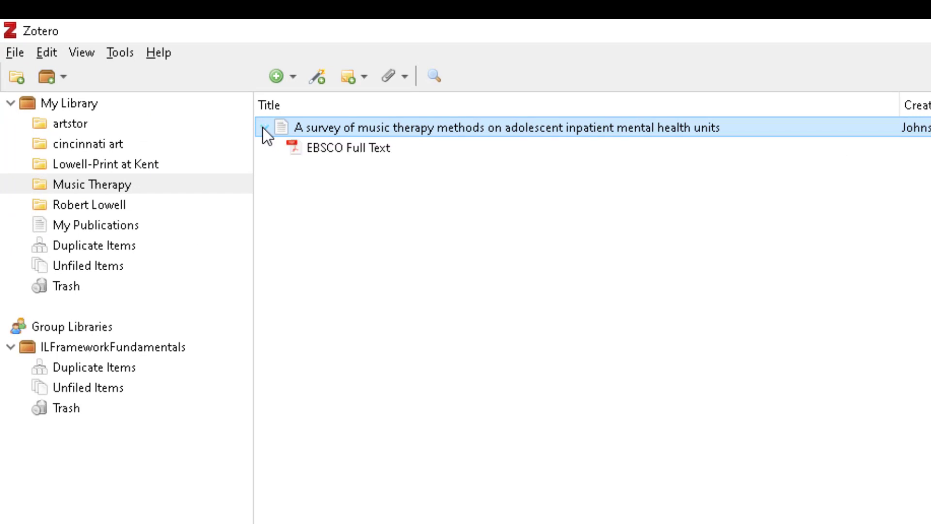
left_click(264, 127)
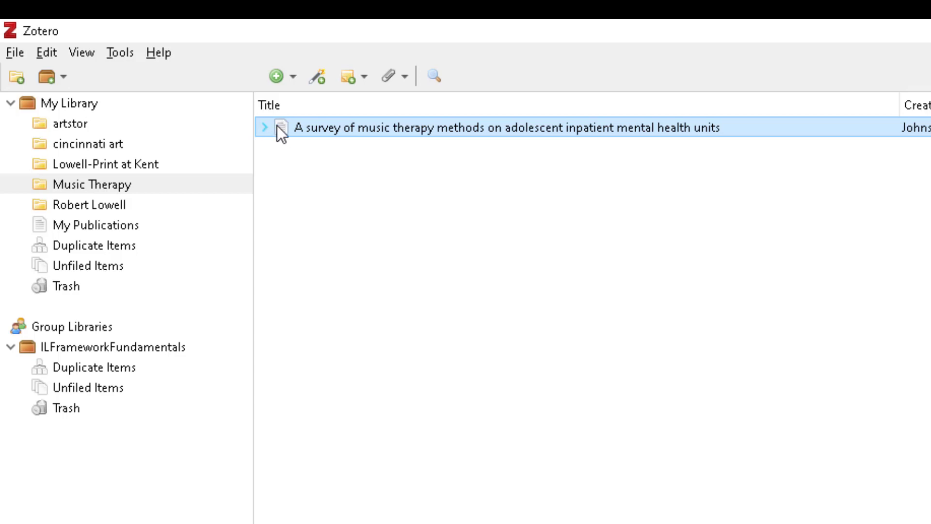
left_click(262, 128)
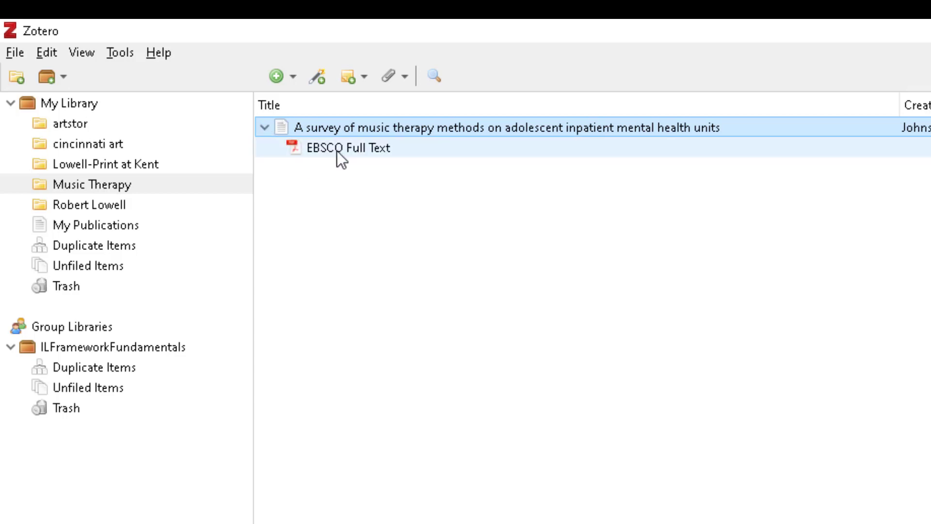
left_click(264, 127)
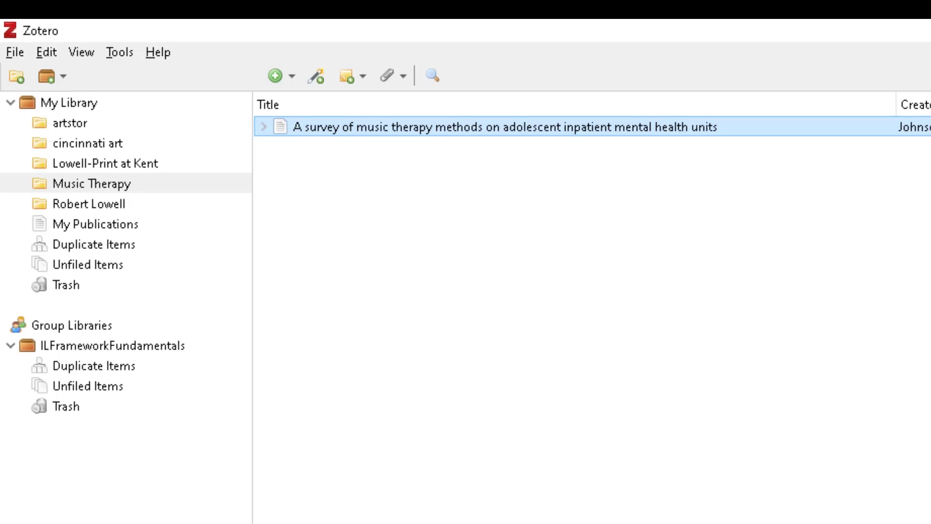
Review the saved article's bibliographic details, notes and tags
left_click(911, 127)
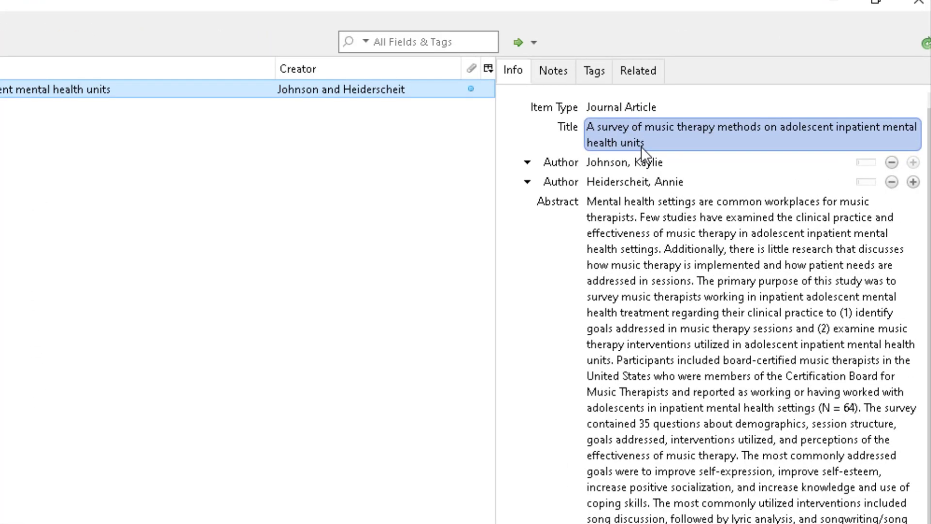
left_click(739, 188)
key("Tab")
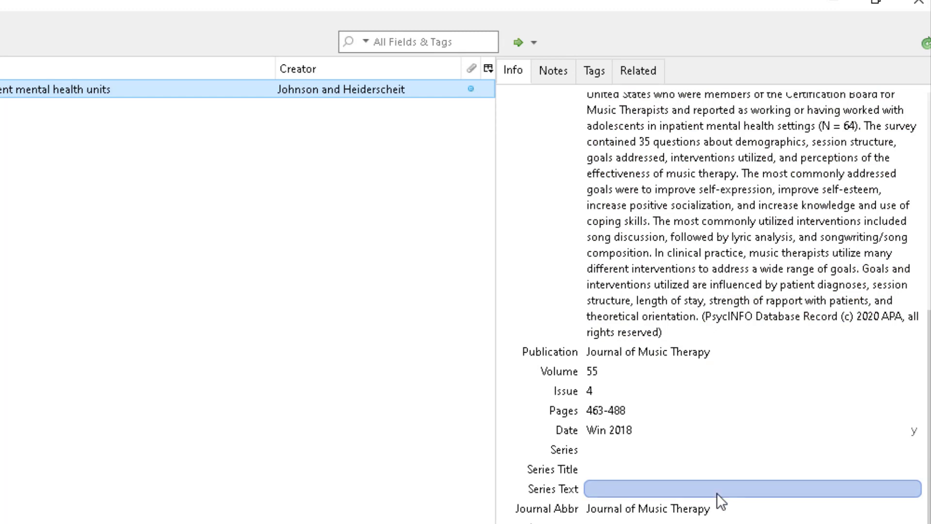
scroll(716, 493, "up", 5)
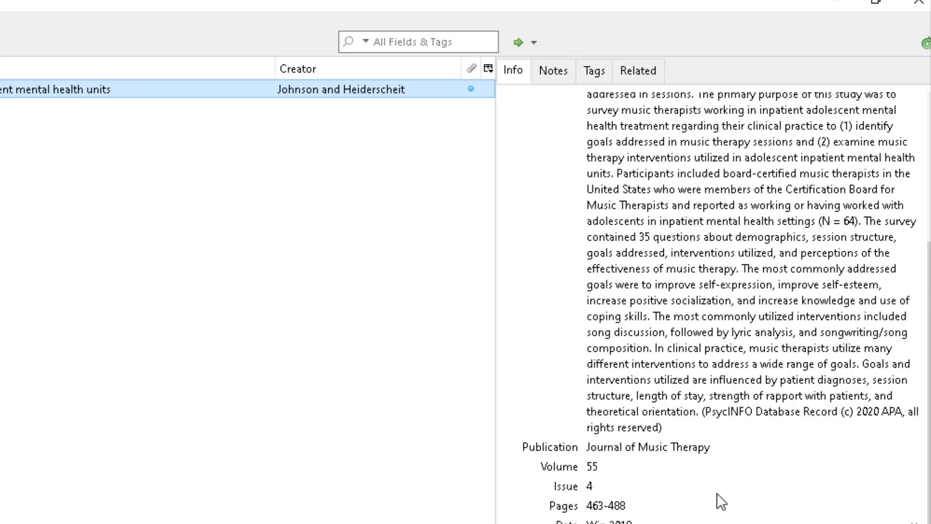
key("shift+Tab")
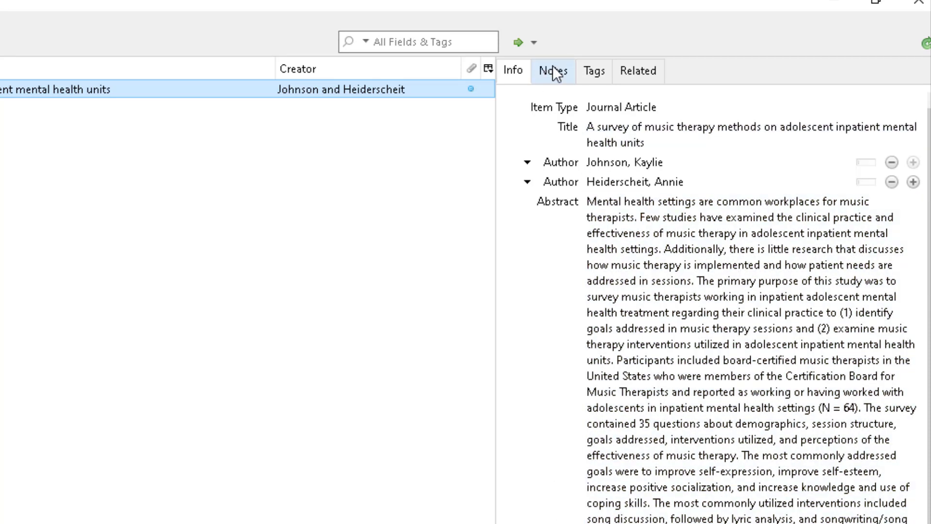
left_click(551, 65)
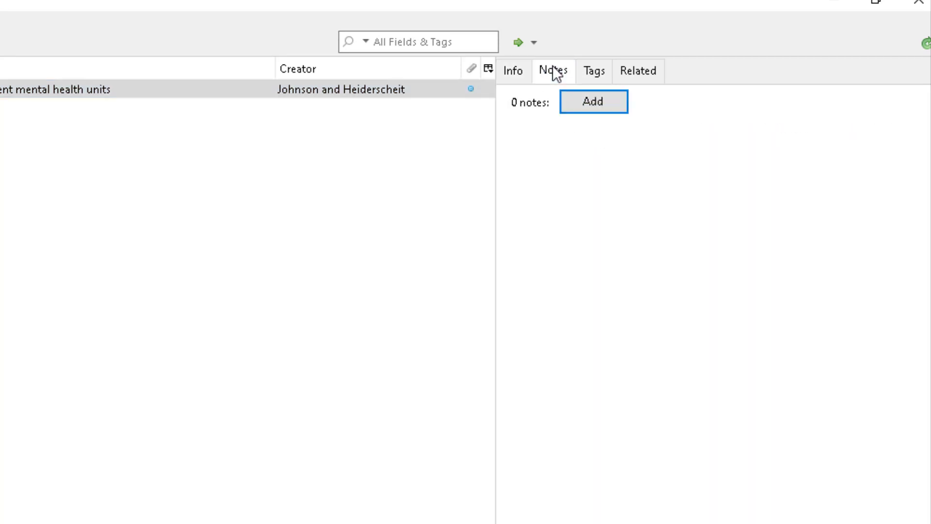
left_click(601, 68)
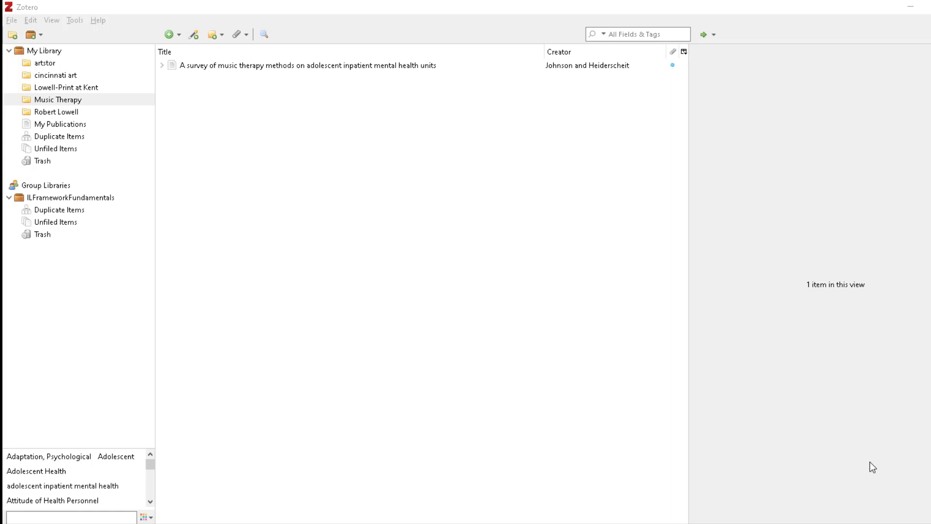
Create a bibliography from the Robert Lowell collection in American Psychological Association 7th edition style and copy it to the clipboard
left_click(48, 113)
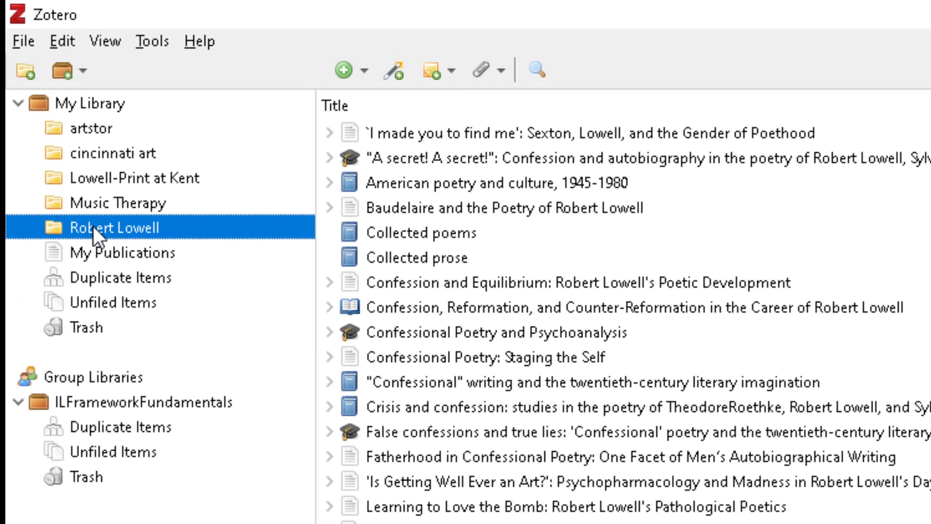
right_click(93, 226)
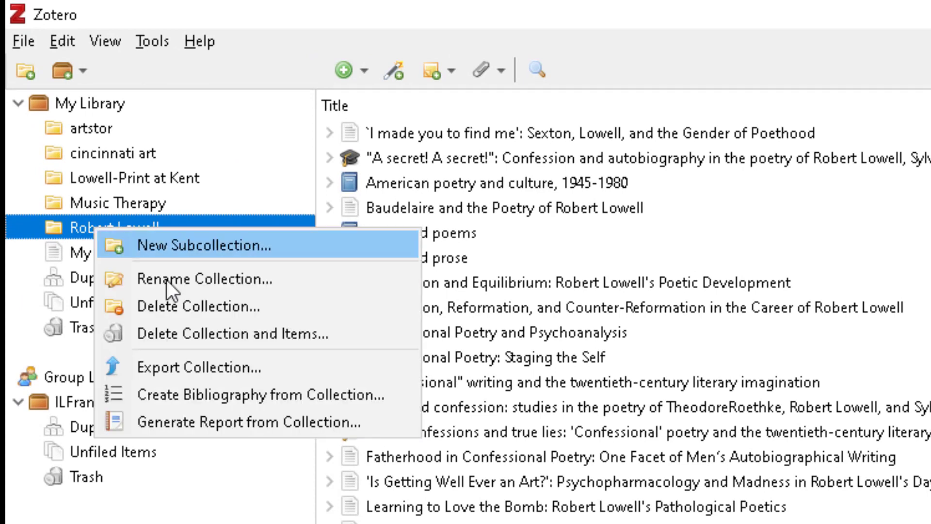
left_click(190, 394)
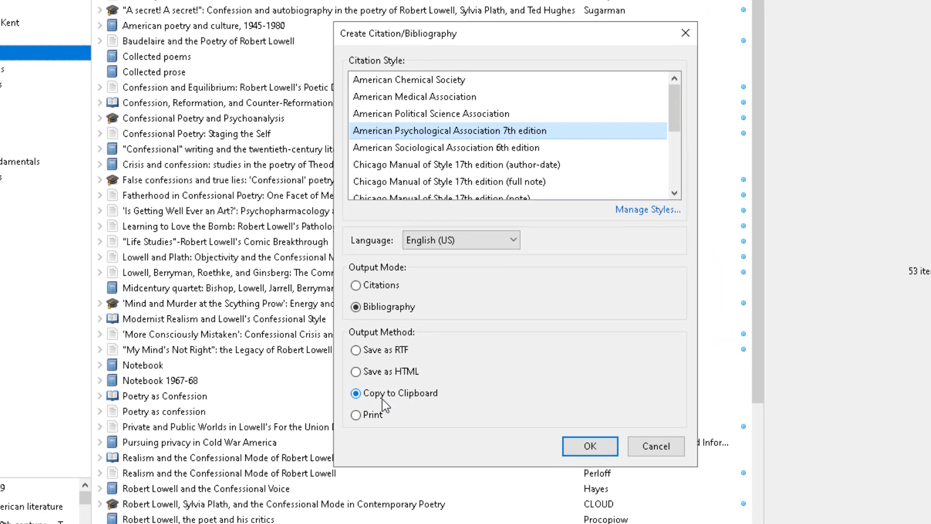
left_click(596, 449)
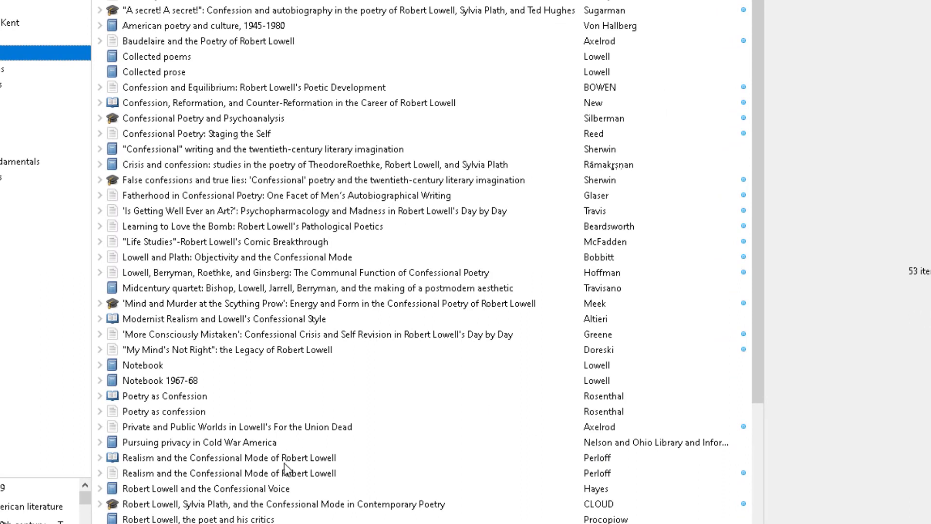
Switch to the blank Word document and paste the copied bibliography, keeping its source formatting
left_click(262, 514)
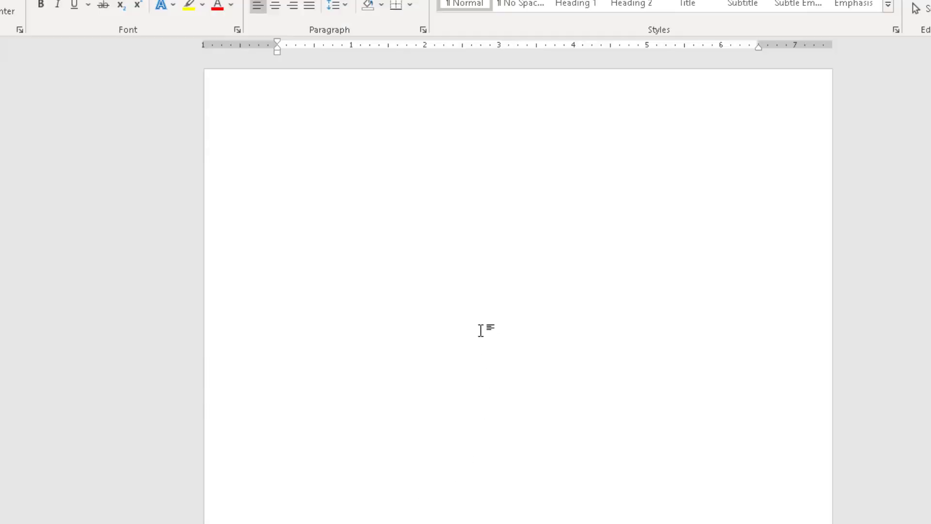
right_click(301, 151)
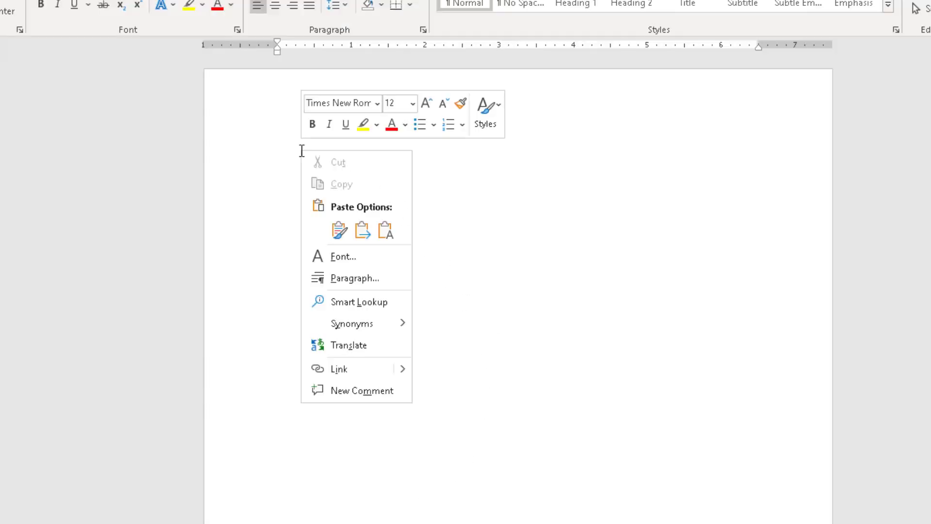
key("Escape")
right_click(292, 158)
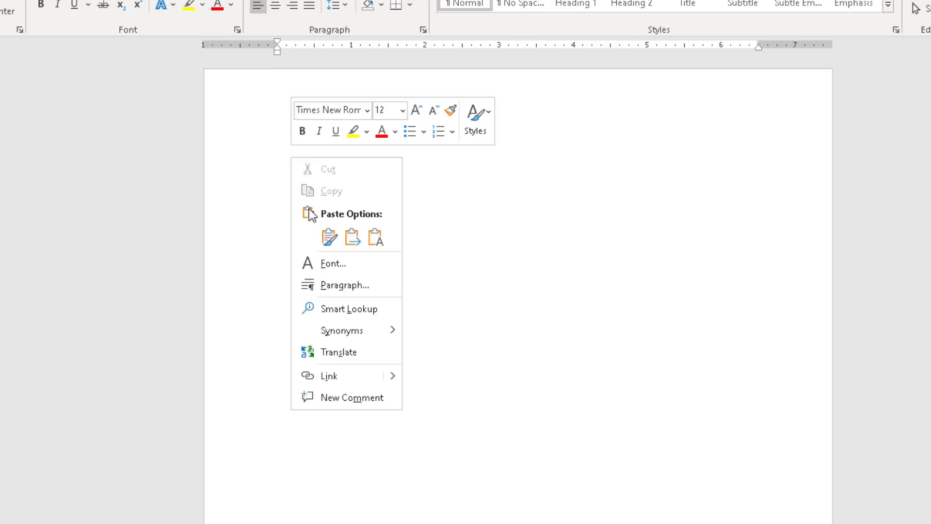
left_click(326, 240)
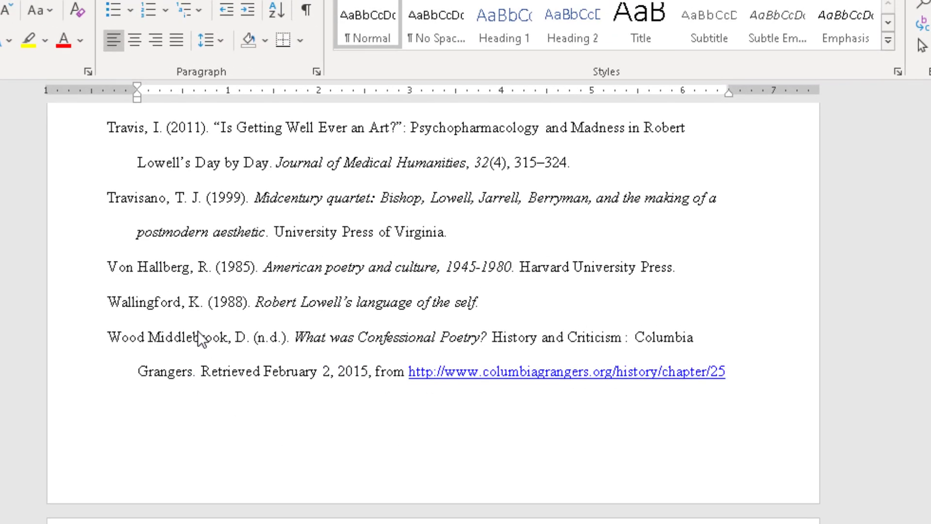
Look through the pasted reference list from its last entry back to the beginning, examining the APA formatting
scroll(381, 325, "up", 5)
scroll(297, 400, "up", 10)
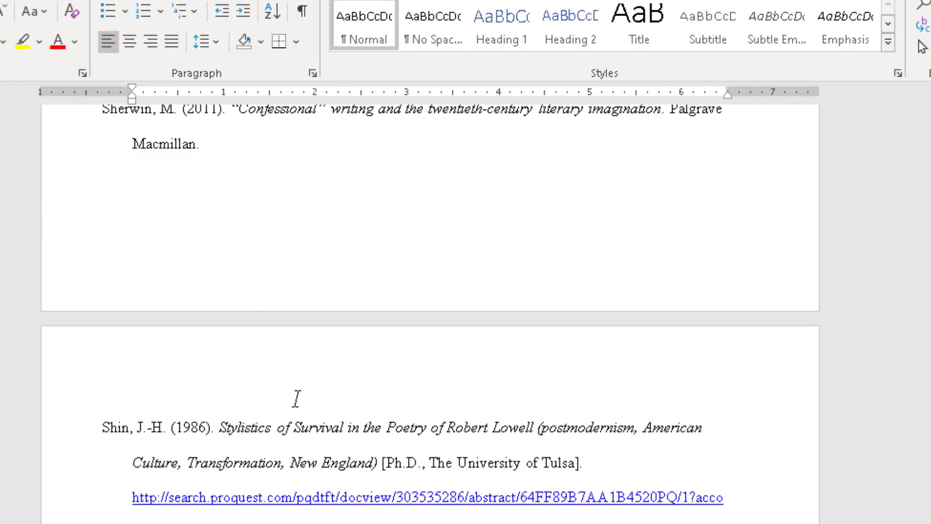
scroll(295, 400, "up", 8)
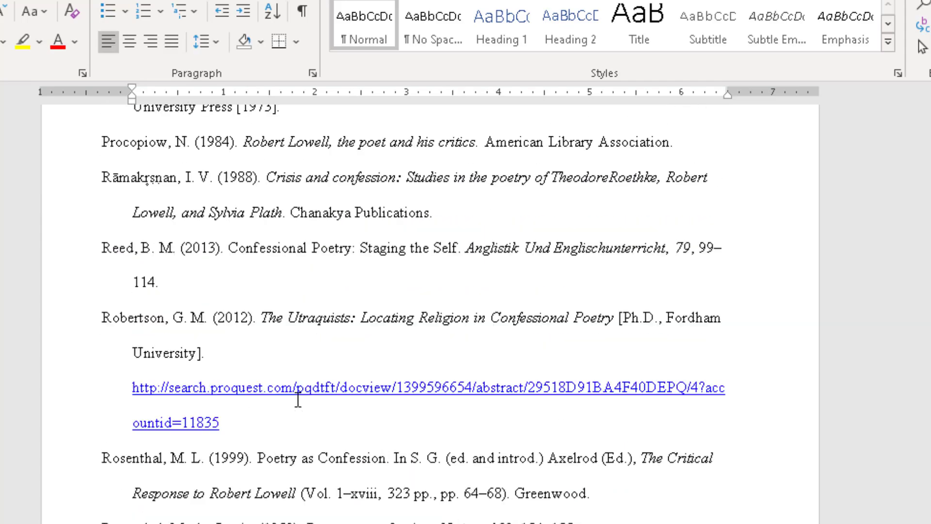
scroll(297, 399, "up", 8)
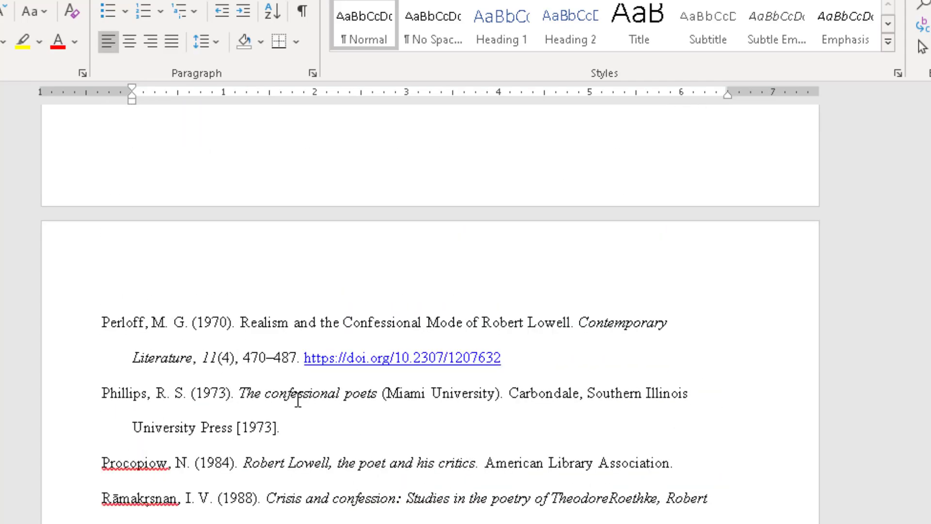
scroll(298, 399, "up", 10)
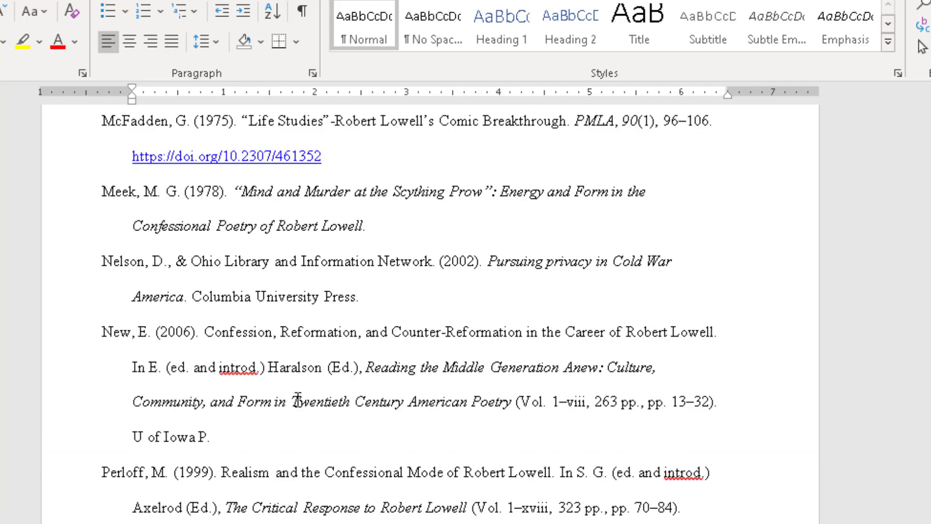
scroll(298, 399, "up", 10)
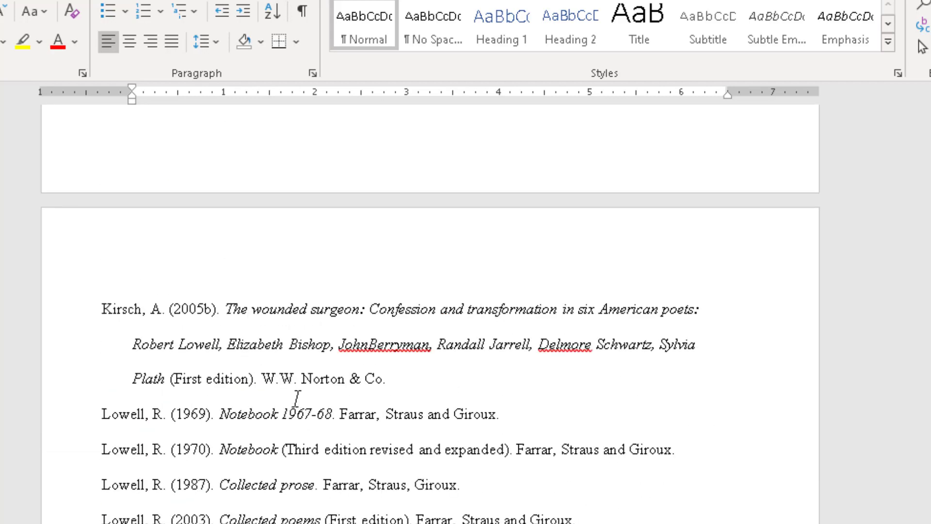
scroll(297, 399, "up", 2)
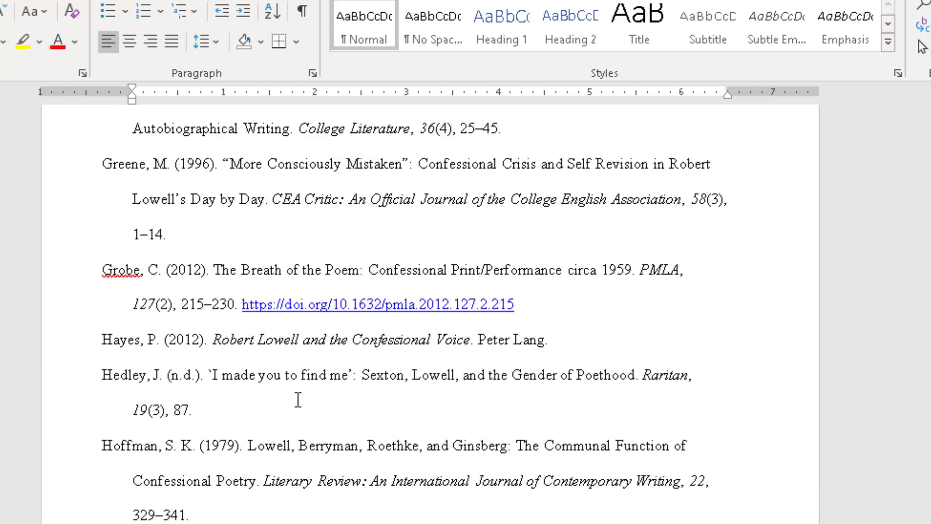
scroll(298, 399, "up", 6)
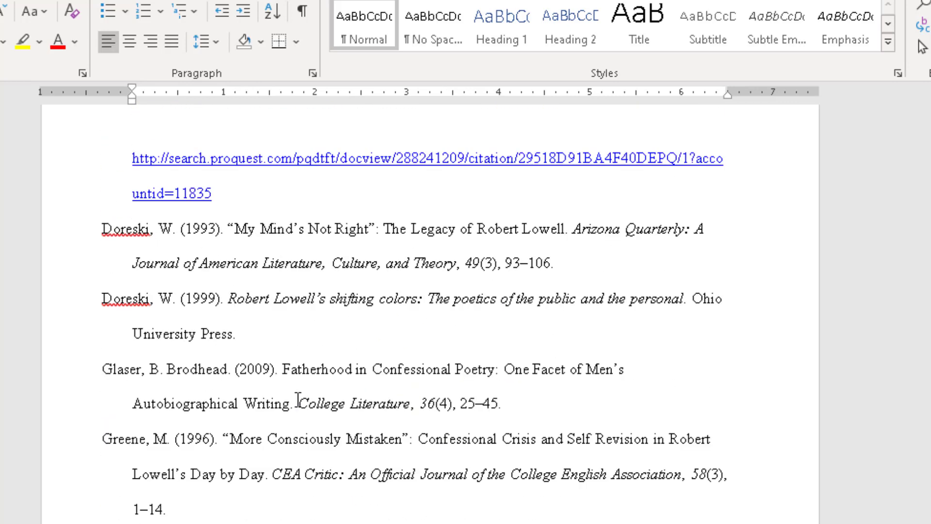
scroll(297, 402, "up", 5)
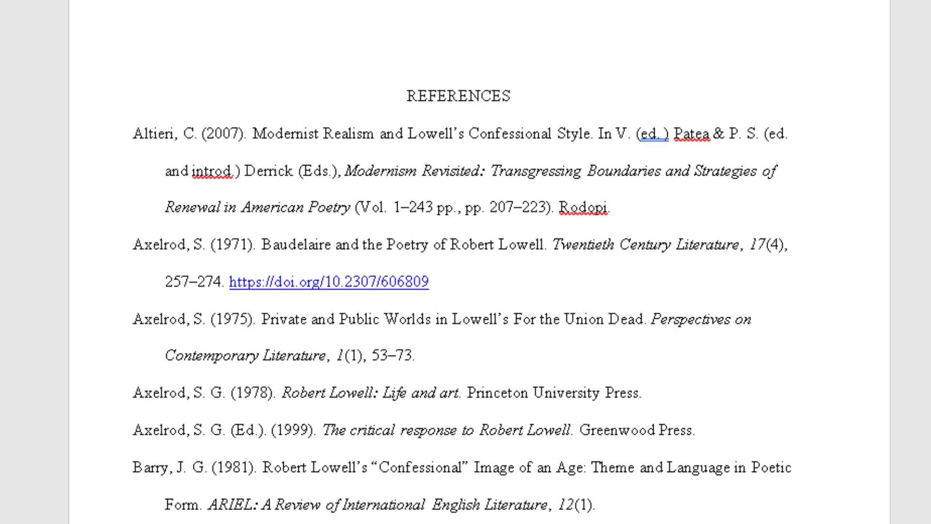
Proofread the entries from the REFERENCES heading down to the "Life Studies" article, checking their capitalization, publication details and links
scroll(671, 401, "down", 10)
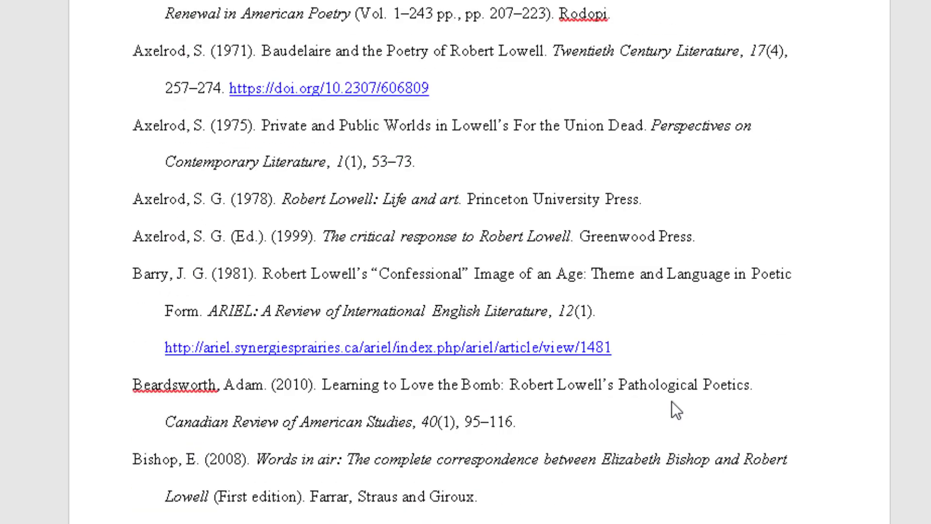
scroll(671, 400, "down", 15)
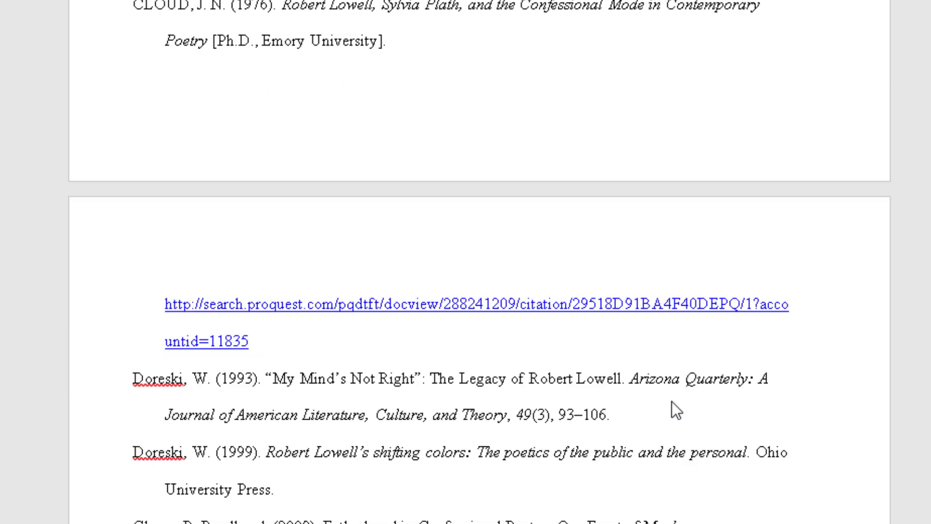
scroll(671, 400, "down", 16)
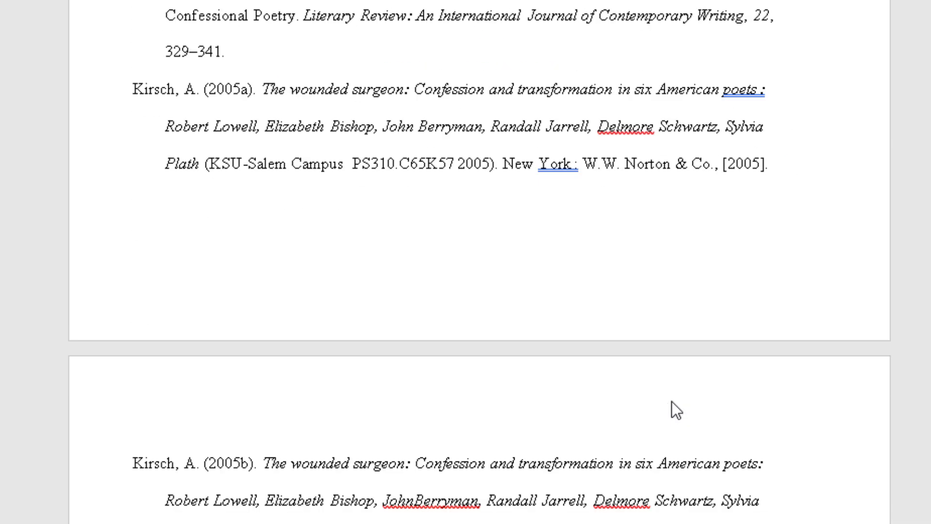
scroll(671, 409, "down", 3)
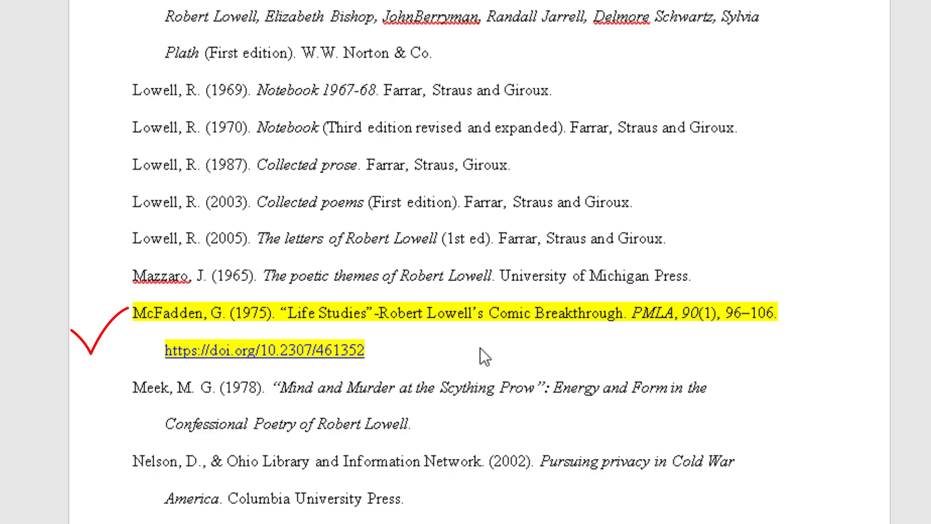
scroll(480, 347, "up", 10)
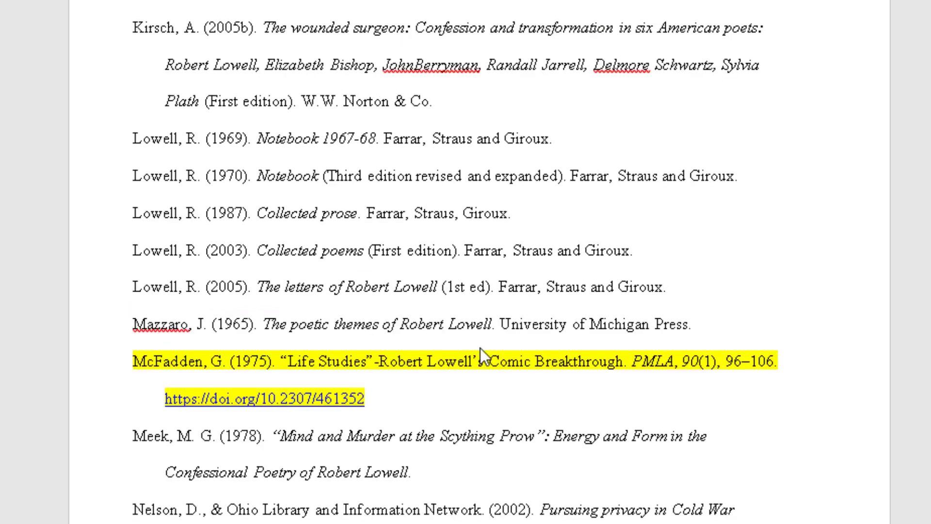